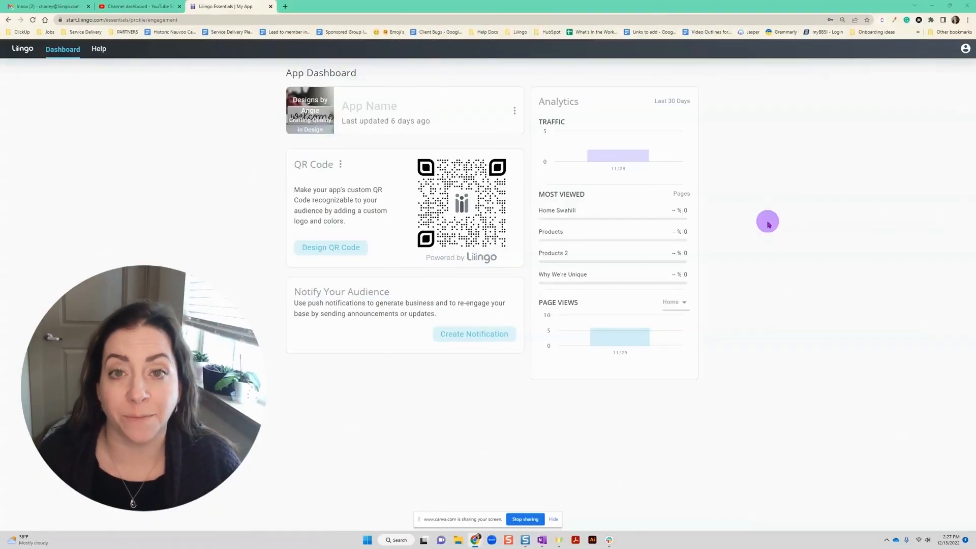
Step: Open the app in the editor and start editing the welcome text box on the Home page
click(409, 105)
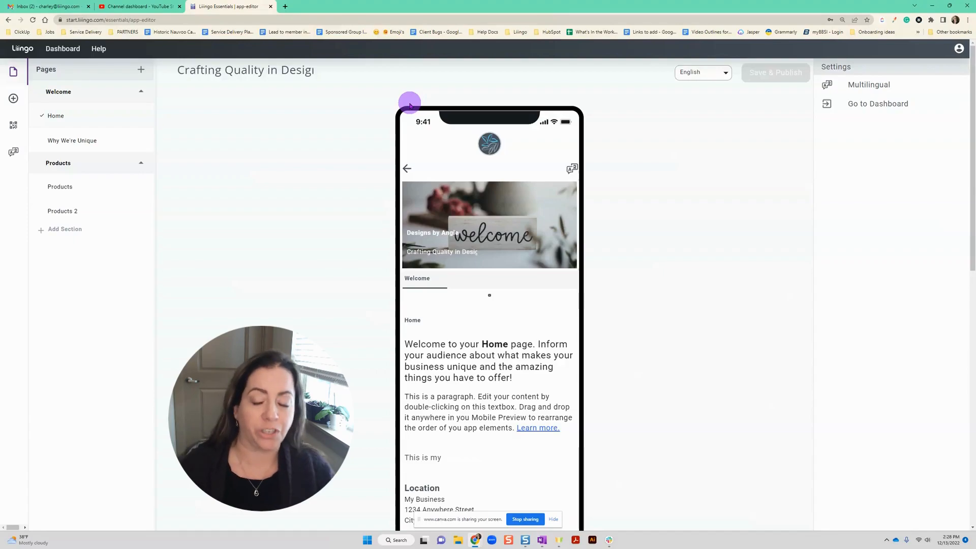
click(468, 349)
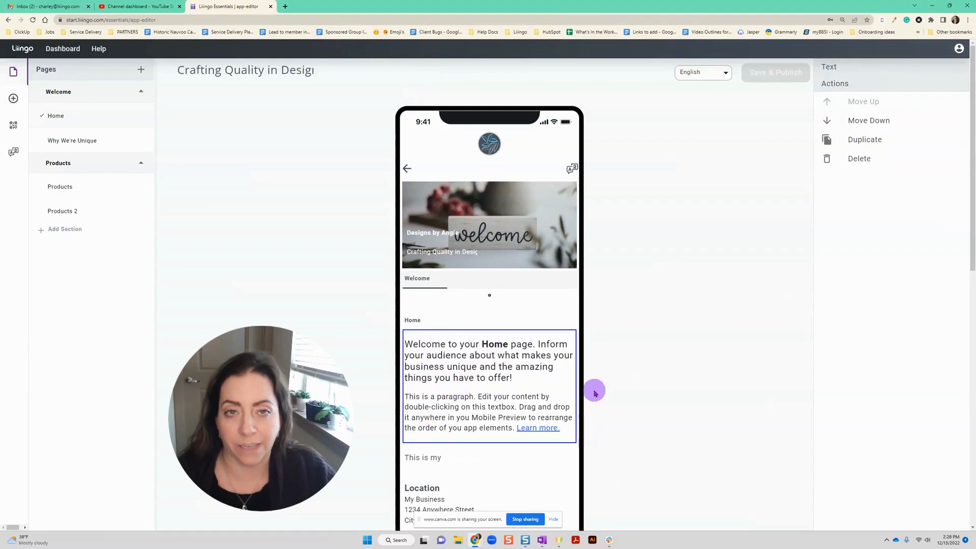
double_click(491, 395)
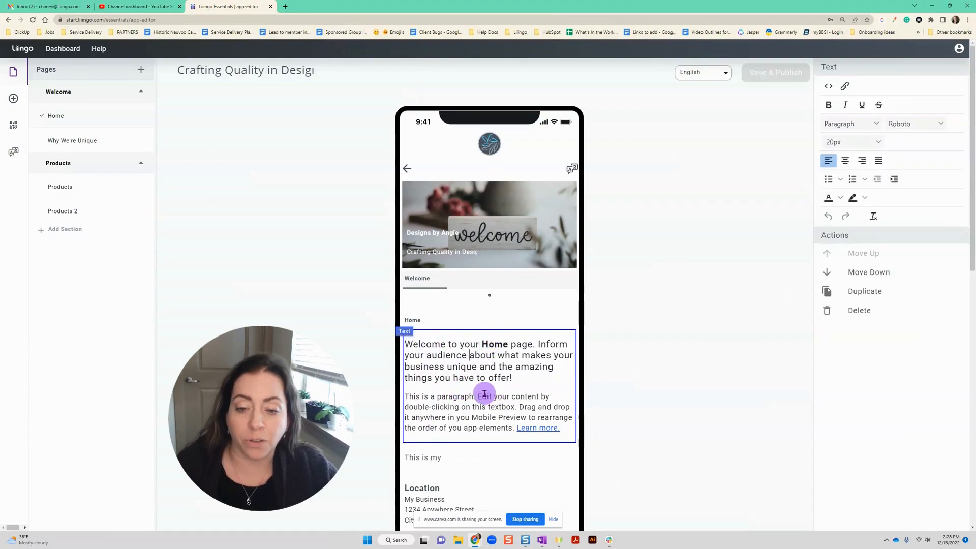
drag(413, 345, 527, 387)
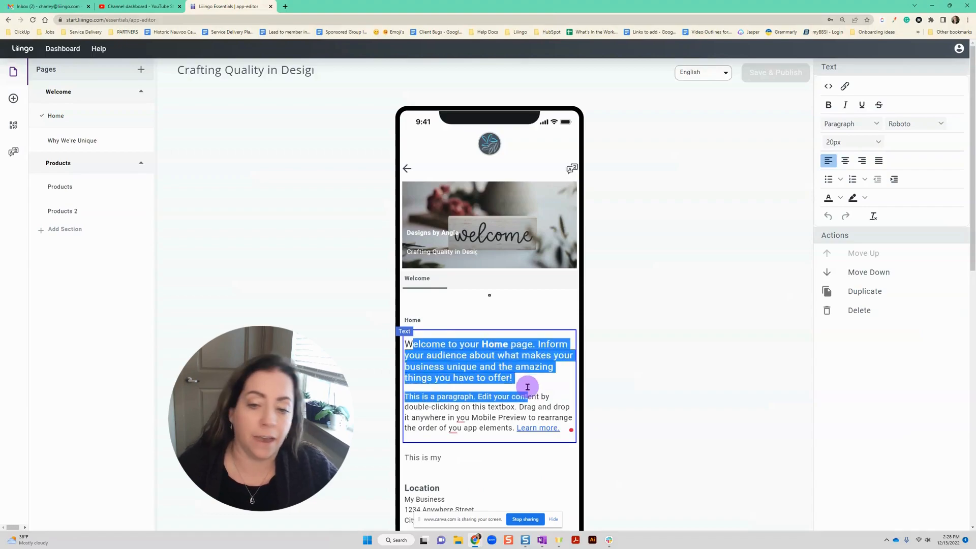
click(475, 378)
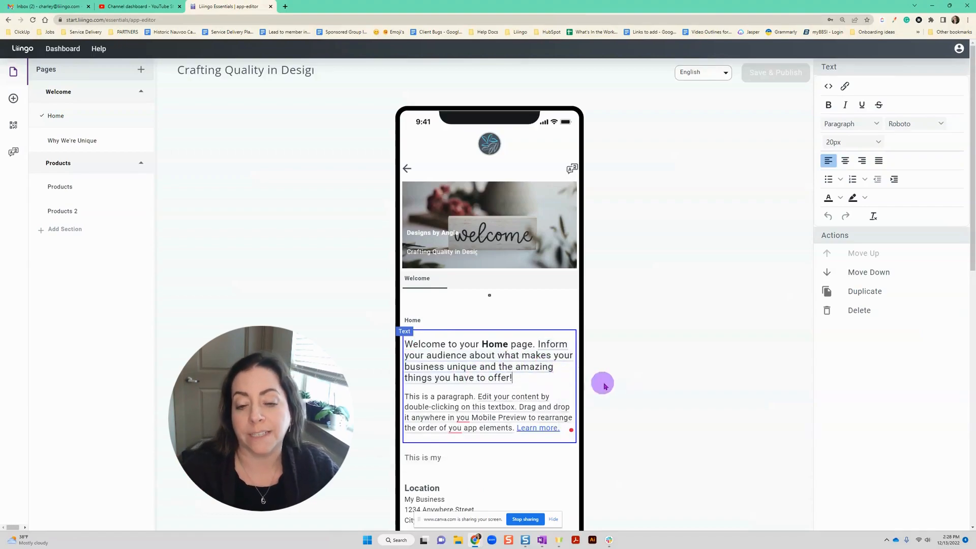
Step: Replace all placeholder text in the Home page's welcome text box with the paragraph about Designs by Angie being founded in 2007
mouse_move(464, 418)
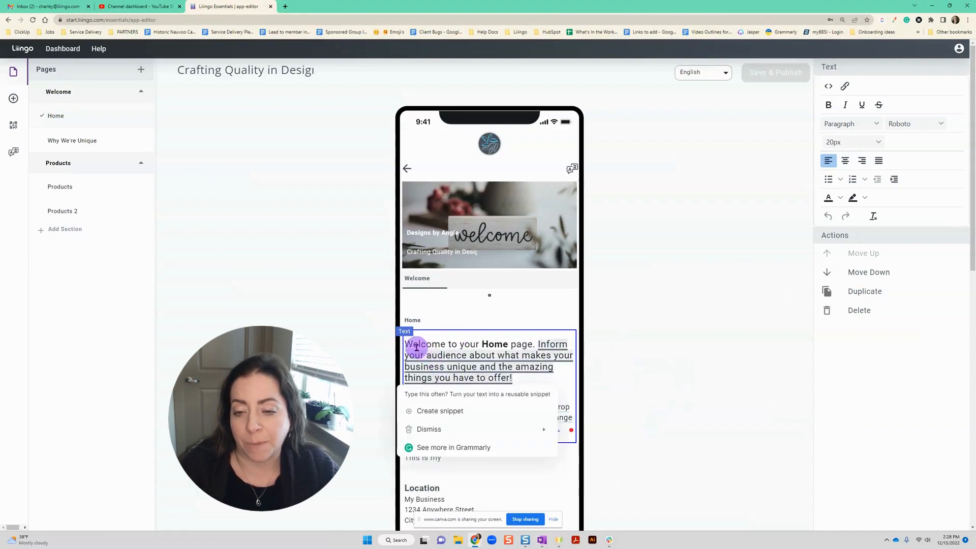
drag(406, 343, 585, 444)
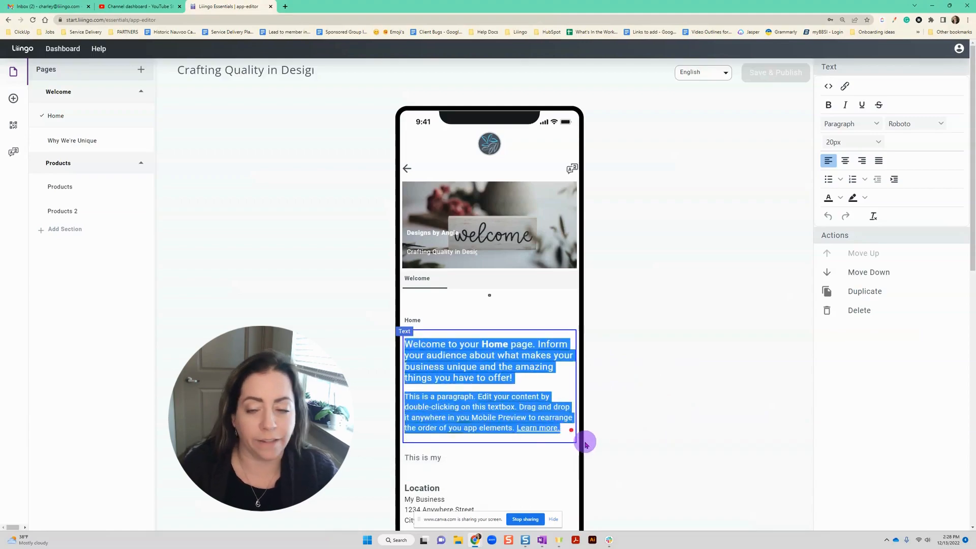
key(BackSpace)
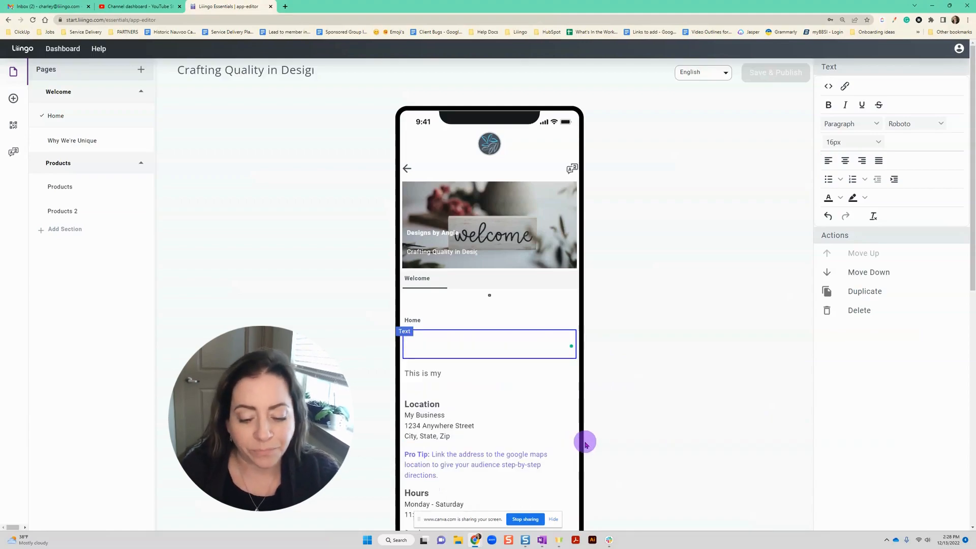
click(451, 342)
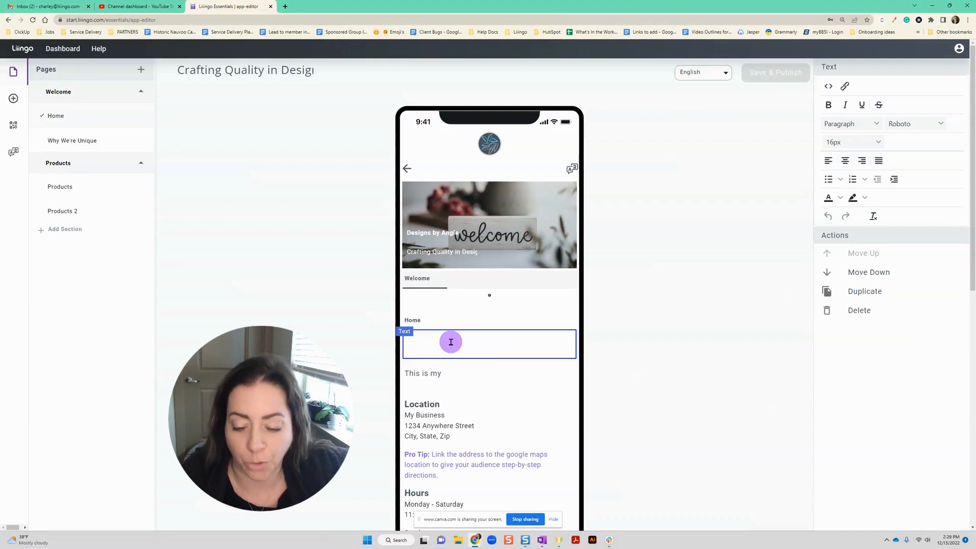
text(Designs by Angie was founded in 2007 by yours truly, Angie Smith, after working on commercial development in post-Katrina New Orleans. Finding it difficult to source the decor, building materials, plumbing, and lighting fixtures for the project locally, I turned to the internet, where it became clear there was an opening for a home decor business that could provide quality, high-style design to people outside of major metropolitan areas.)
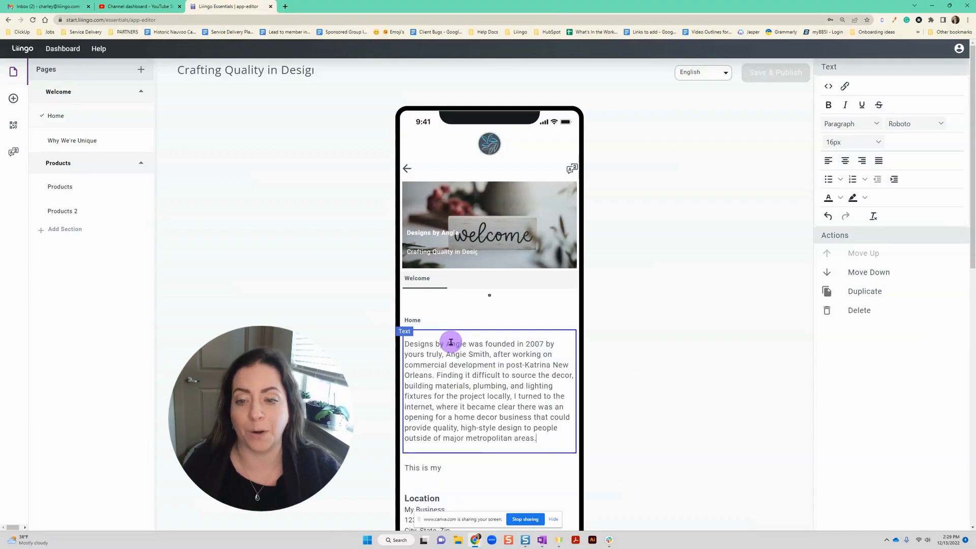
Step: Set the font size of the whole company paragraph to 18px
drag(533, 436, 402, 345)
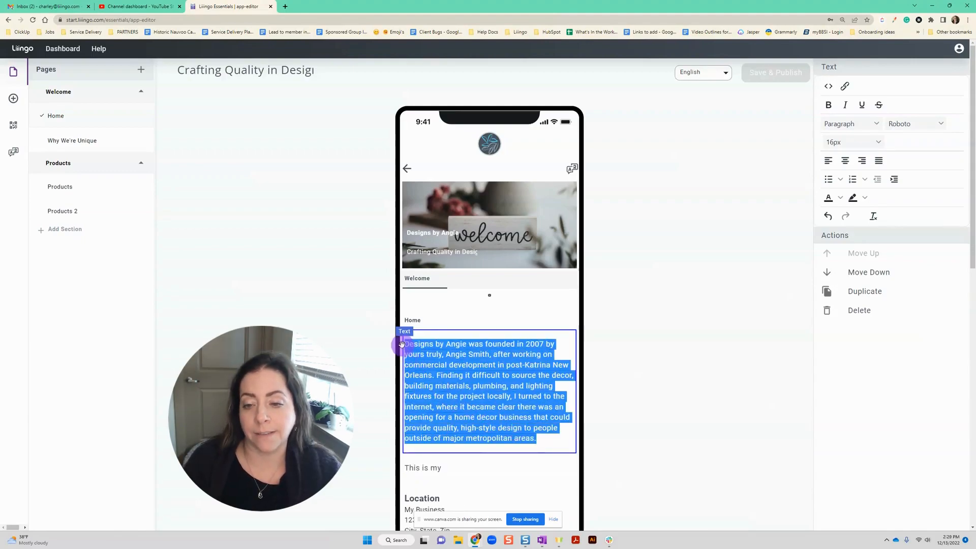
click(848, 147)
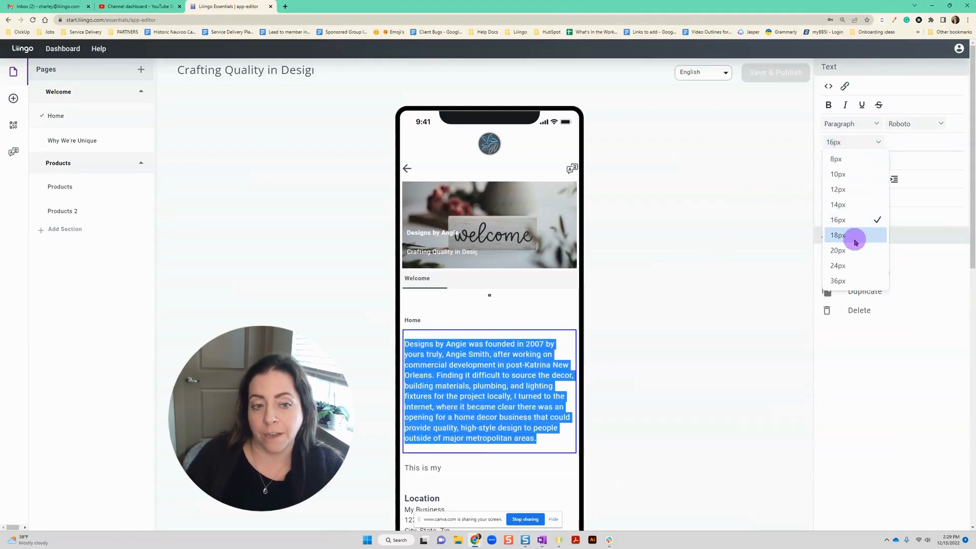
click(847, 228)
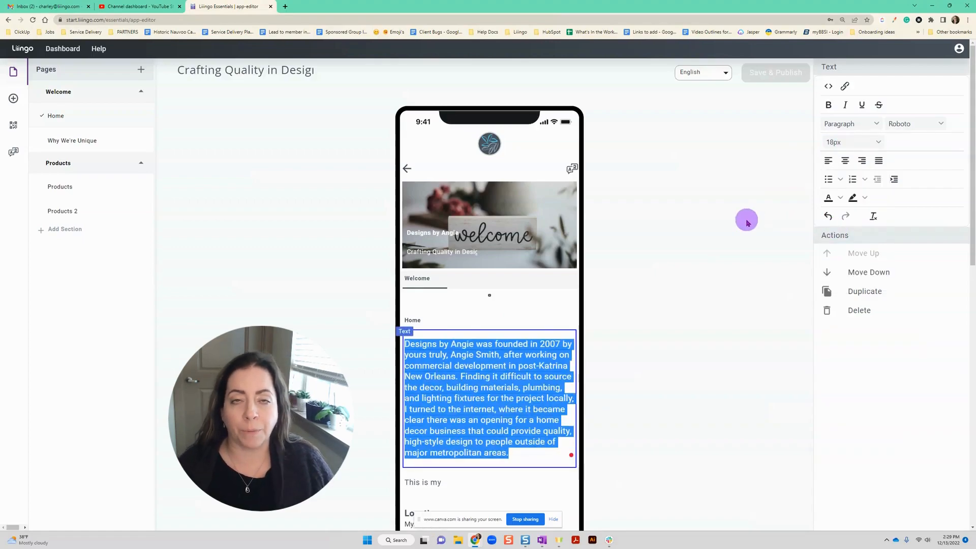
click(746, 222)
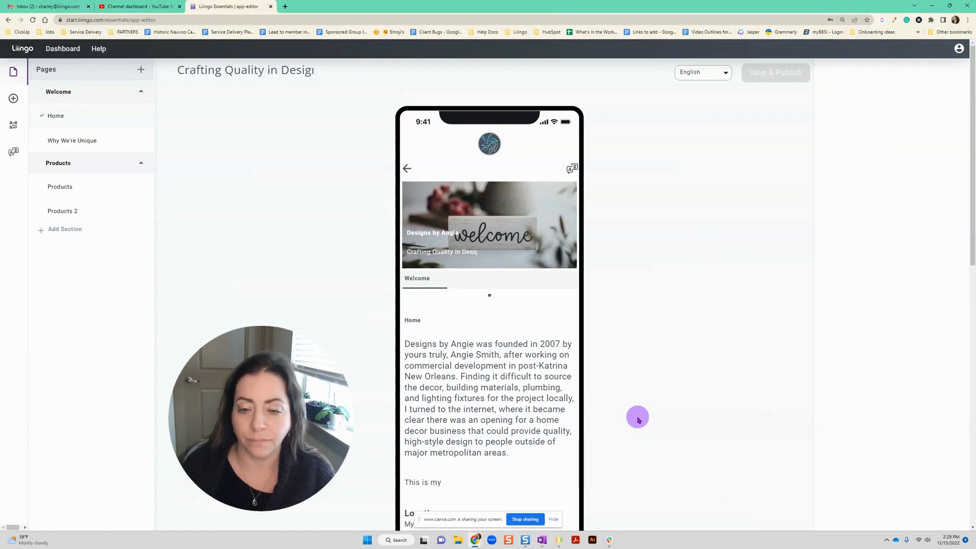
Step: Add a Paragraph 1 text element above the company paragraph with the text "Heading"
click(496, 391)
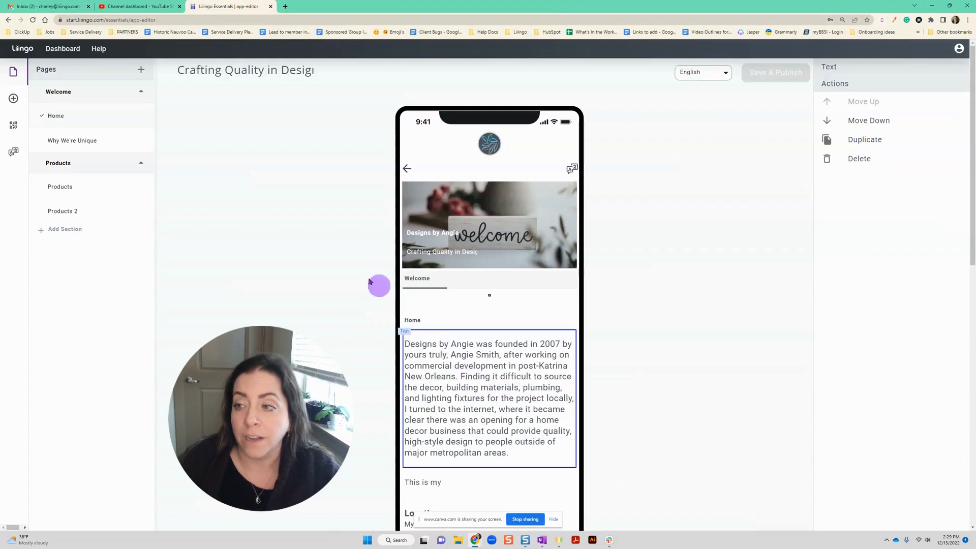
click(15, 100)
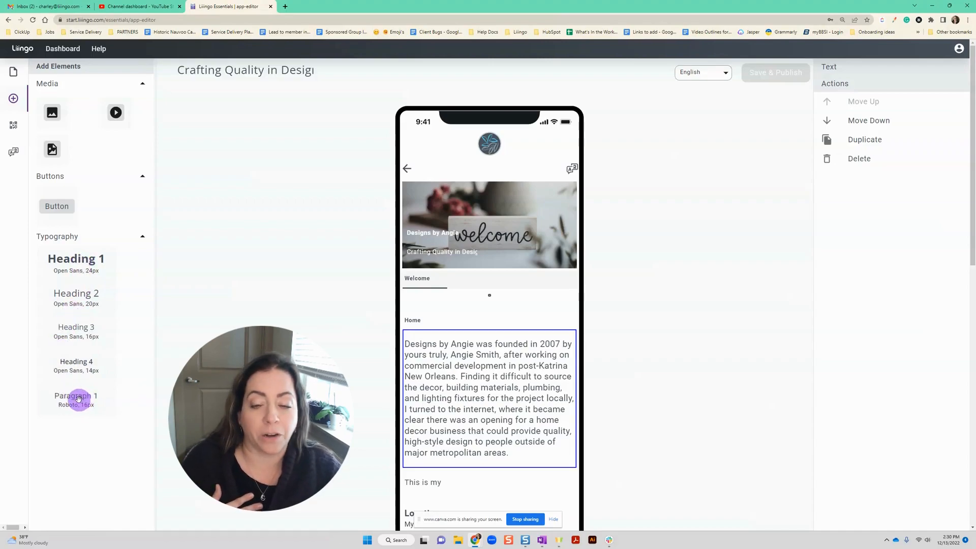
drag(77, 398, 404, 339)
text(Int)
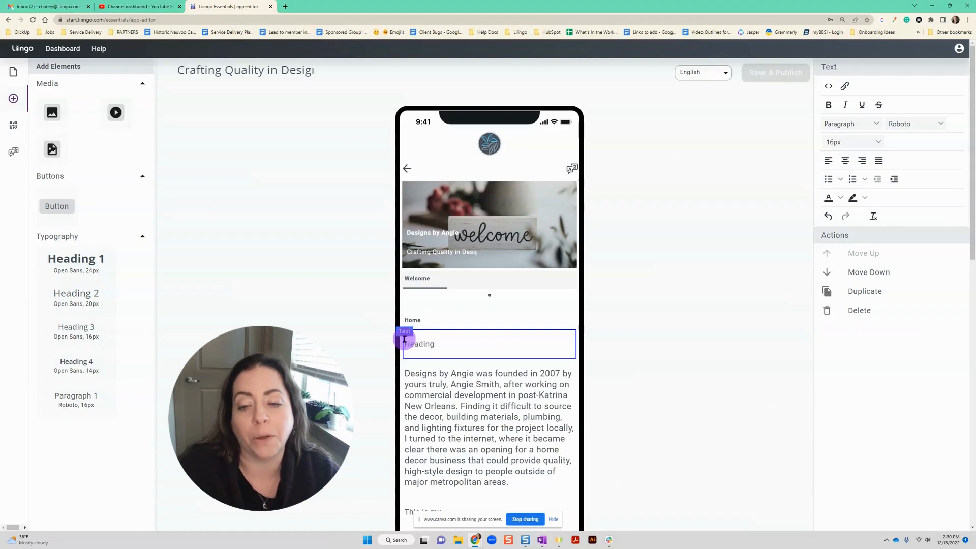
Step: Format the "Heading" text at 24px and make it bold
drag(442, 344, 403, 342)
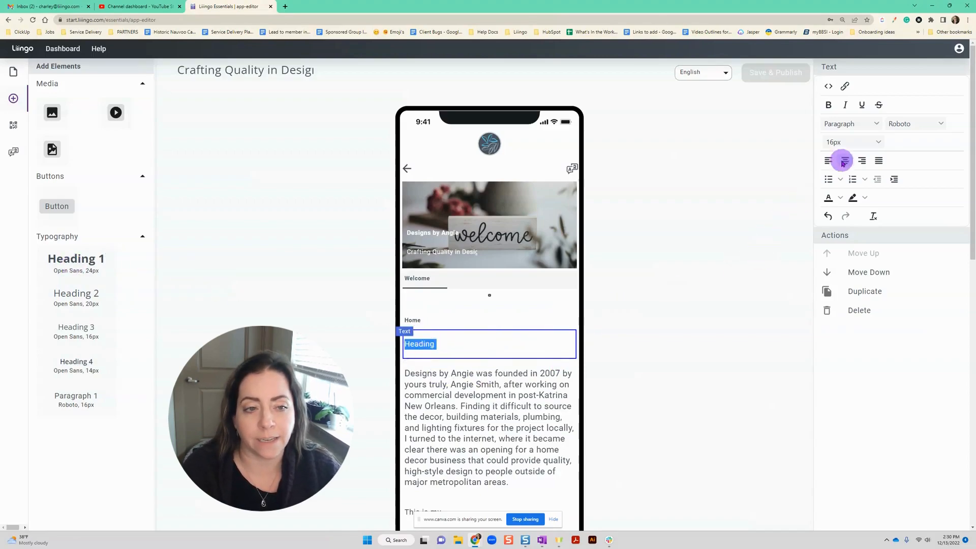
click(875, 141)
click(860, 270)
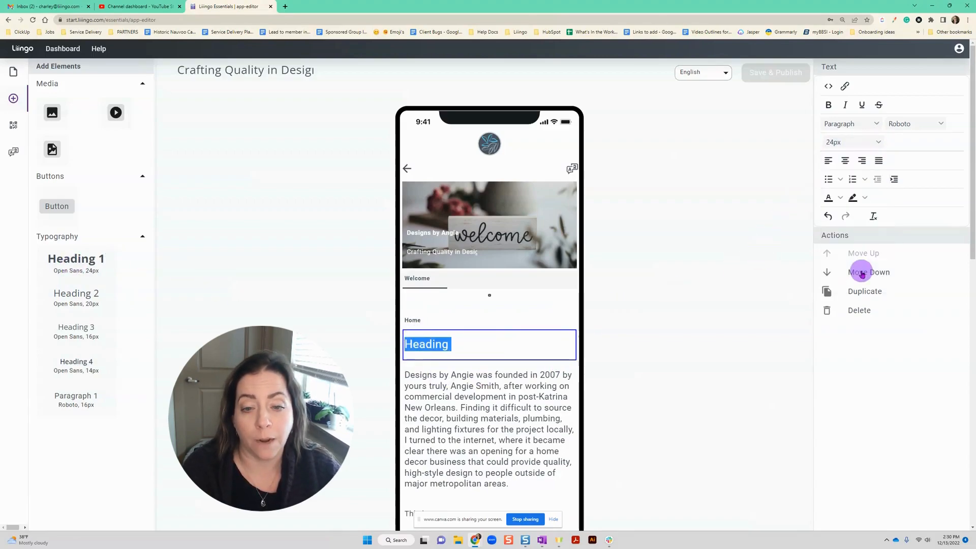
click(828, 104)
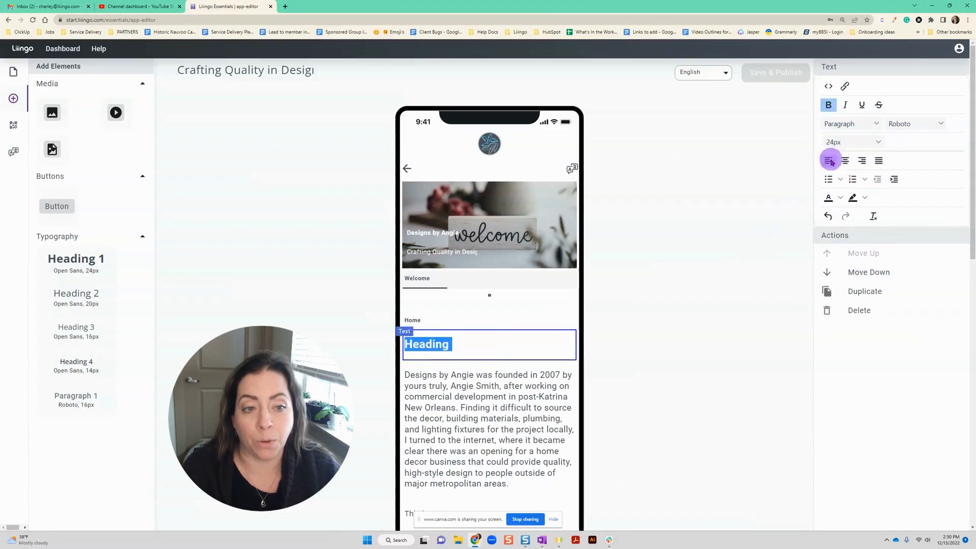
Step: Color the "Heading" text with the preset teal swatch
click(840, 200)
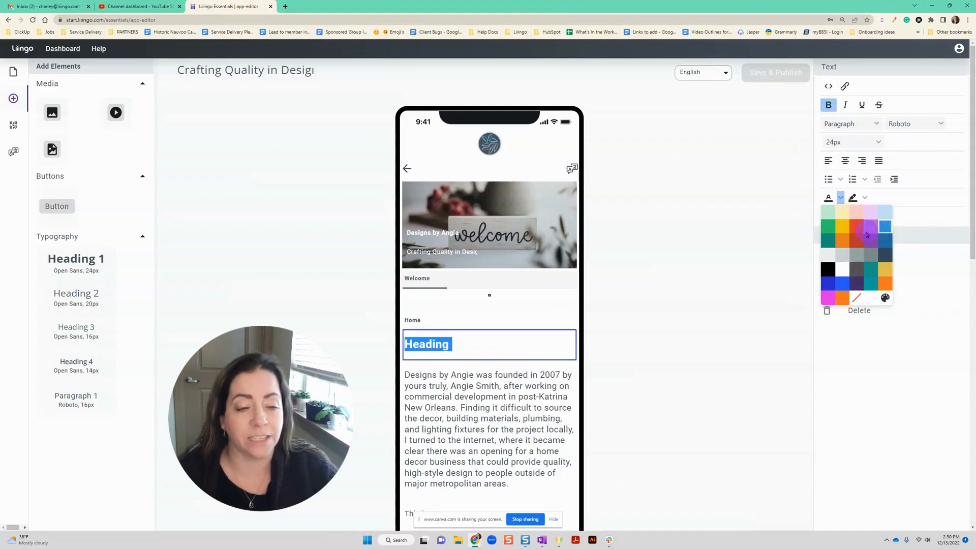
click(870, 283)
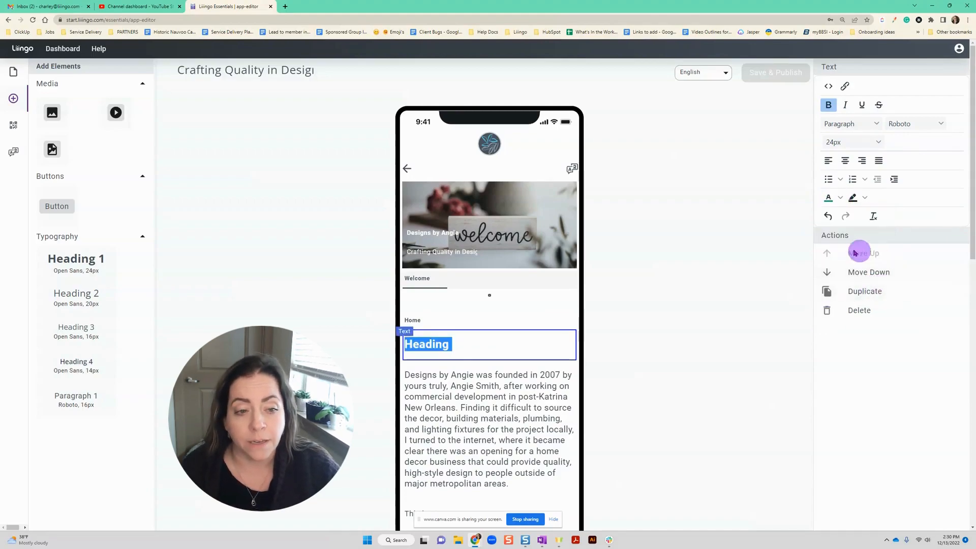
click(762, 214)
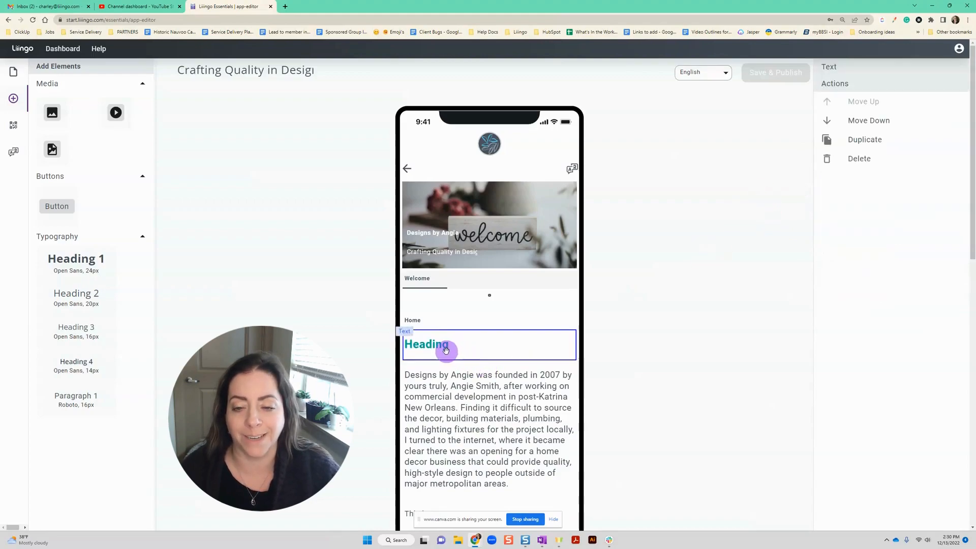
Step: Give the "Heading" text the custom teal color #32ACA8 and save it
drag(456, 348, 405, 350)
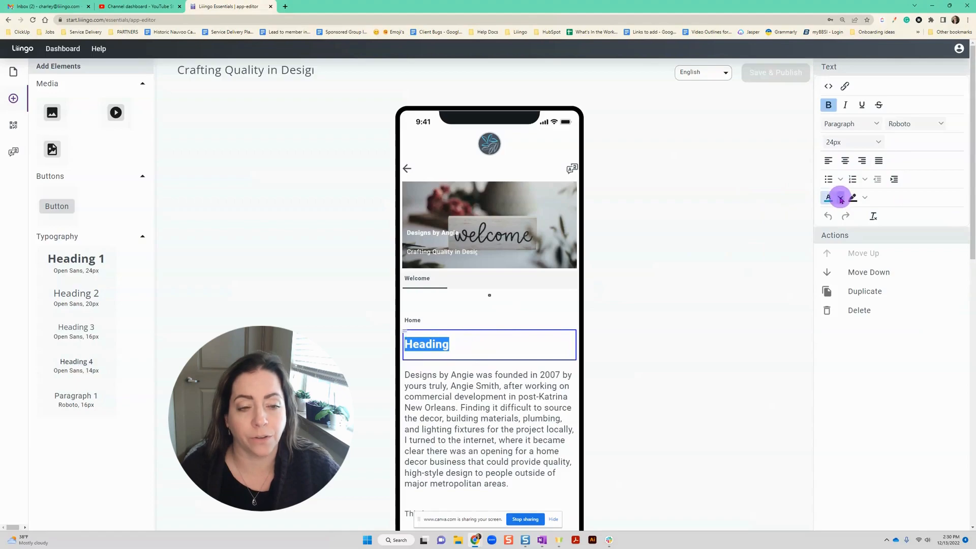
click(841, 200)
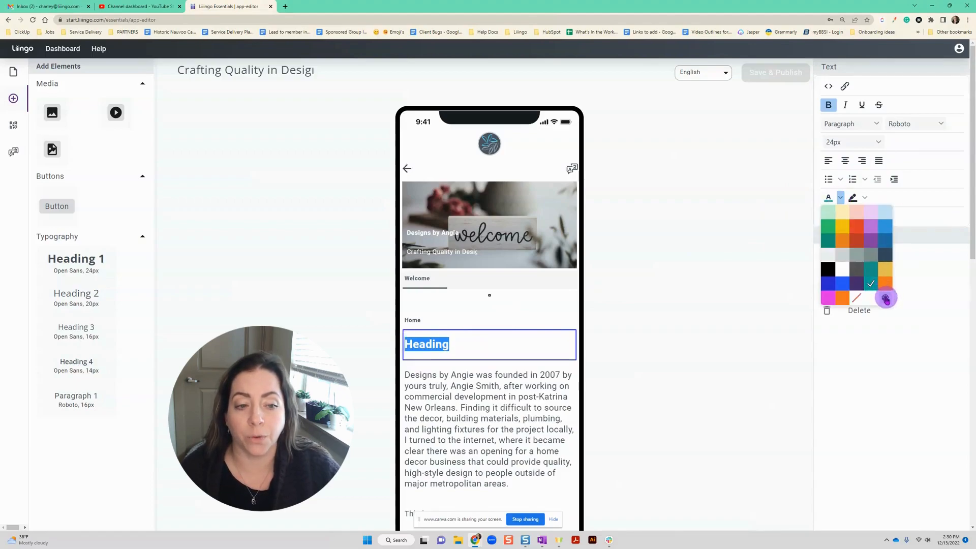
click(885, 299)
mouse_move(481, 270)
mouse_down()
mouse_move(433, 266)
mouse_move(412, 275)
mouse_move(405, 297)
mouse_move(449, 303)
mouse_move(459, 267)
mouse_up()
drag(553, 296, 521, 299)
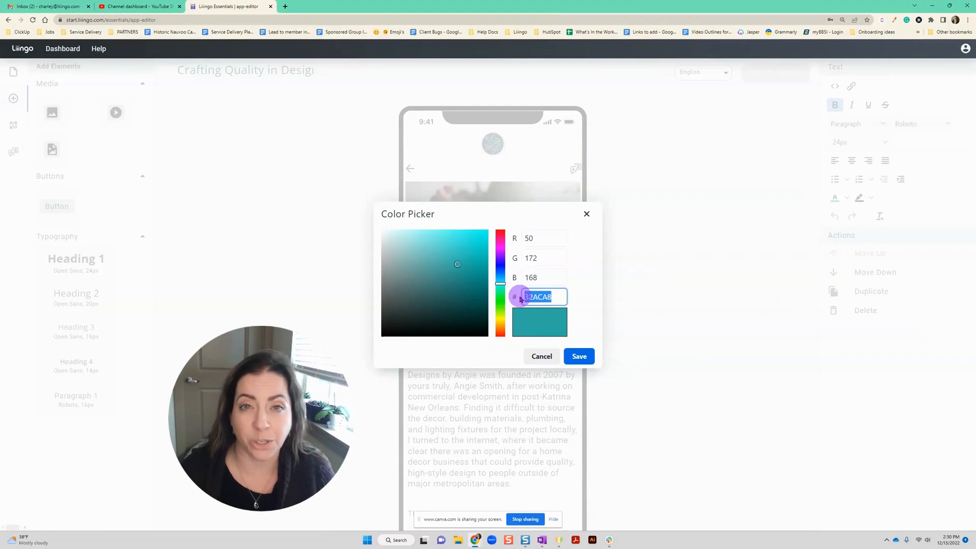
click(580, 355)
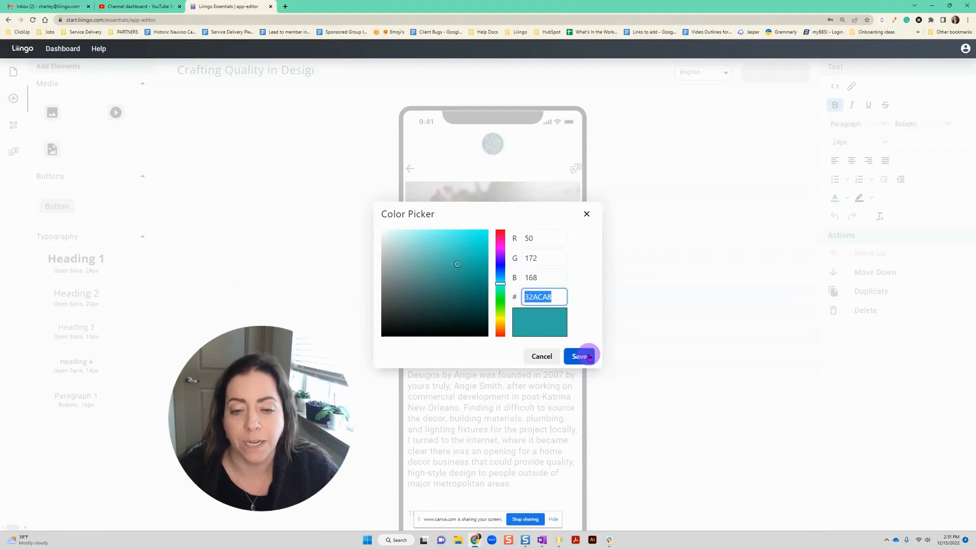
click(656, 349)
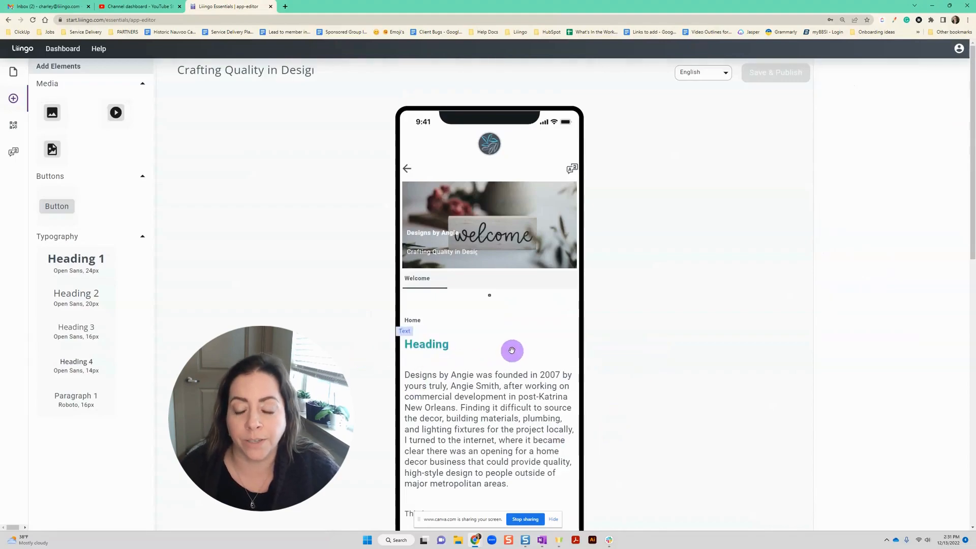
Step: Check the saved custom color among the text color swatches for the "Heading" text
click(429, 343)
double_click(443, 344)
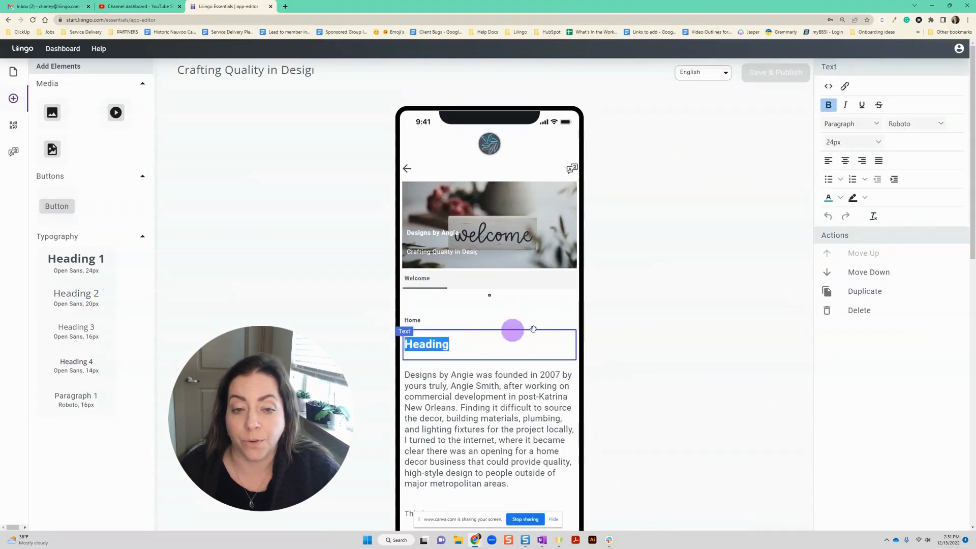
click(841, 198)
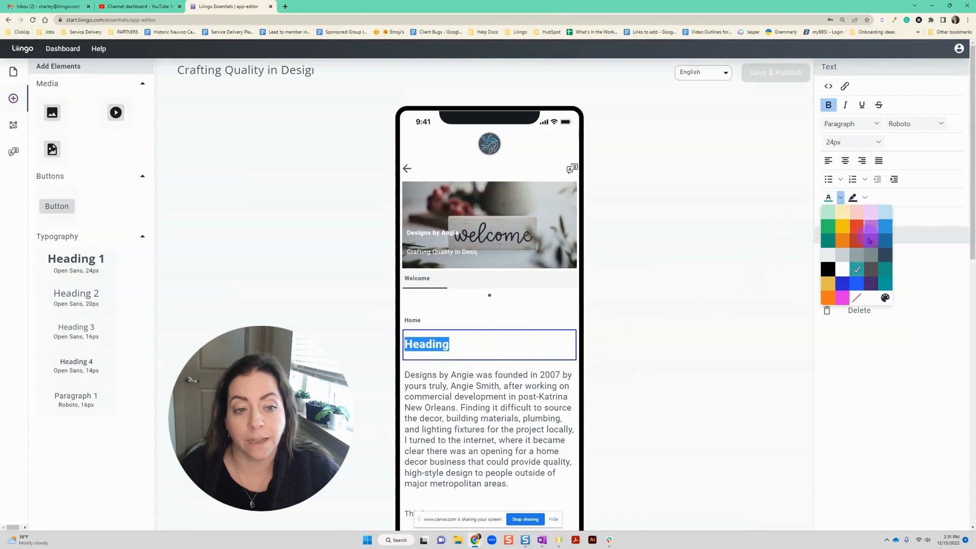
click(855, 268)
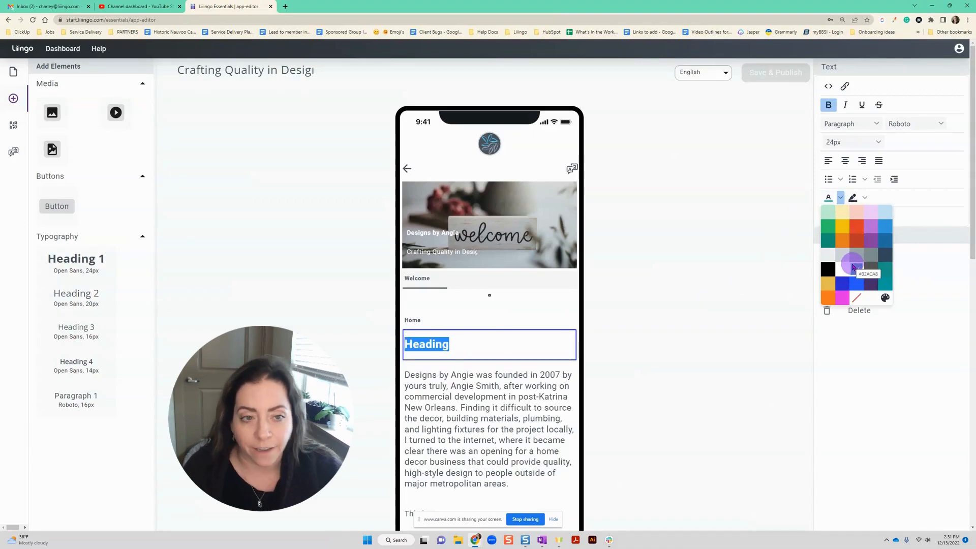
click(614, 360)
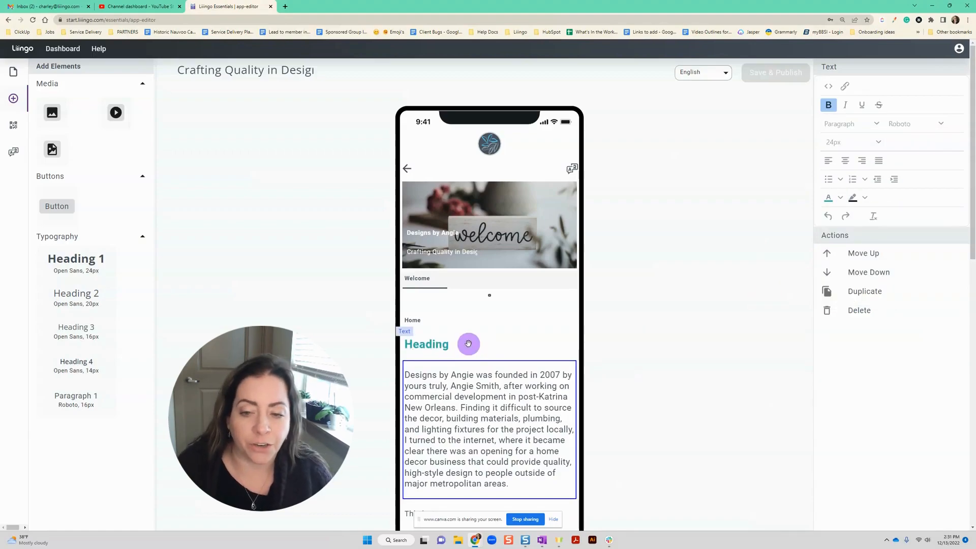
Step: Move the heading below the company paragraph, and move that paragraph below the "This is my" text box
click(468, 343)
click(456, 432)
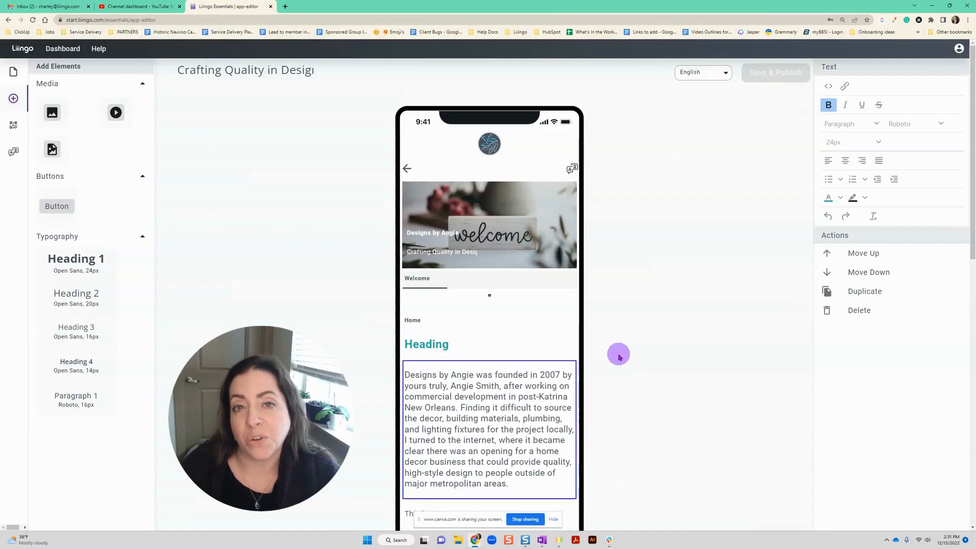
drag(427, 343, 442, 483)
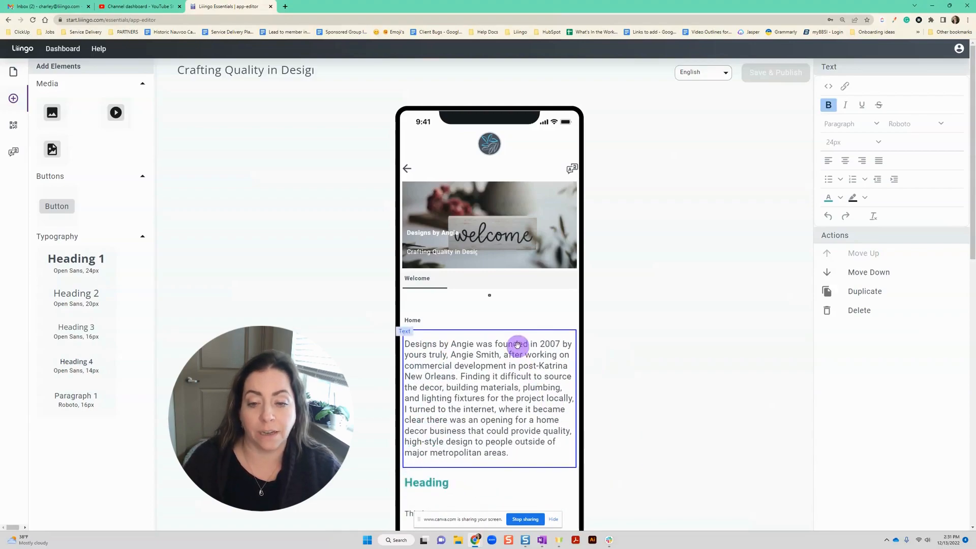
drag(517, 334, 486, 370)
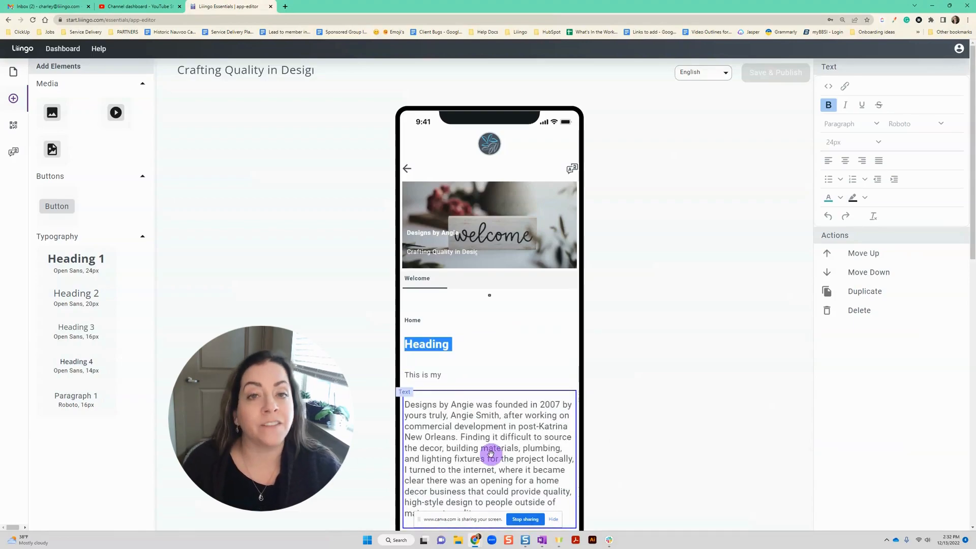
Step: Delete the "This is my" text box between the heading and the company paragraph
click(467, 376)
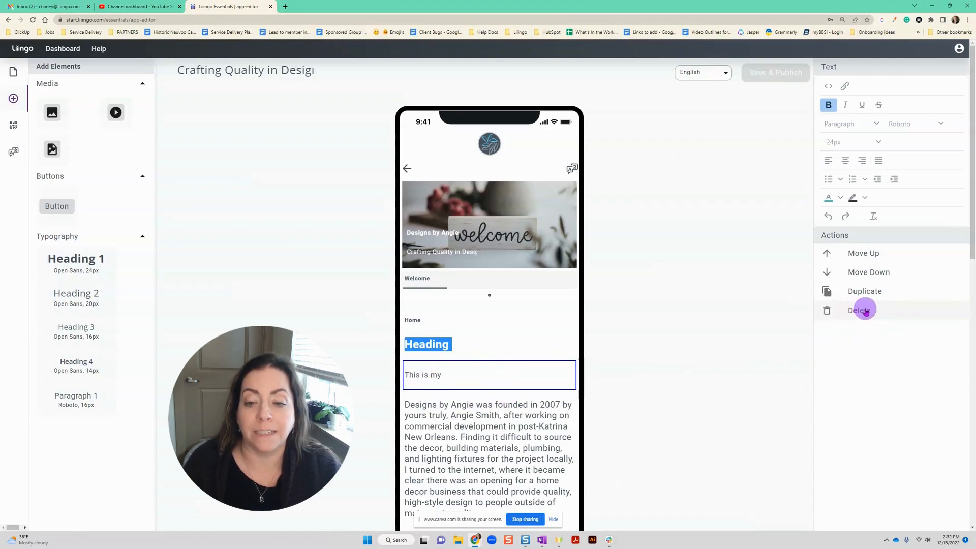
click(865, 311)
click(512, 374)
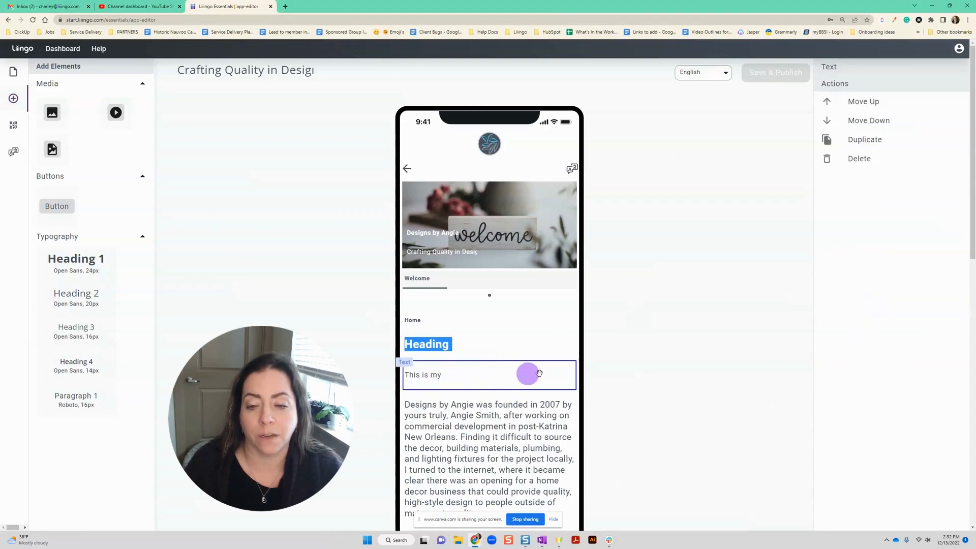
click(864, 158)
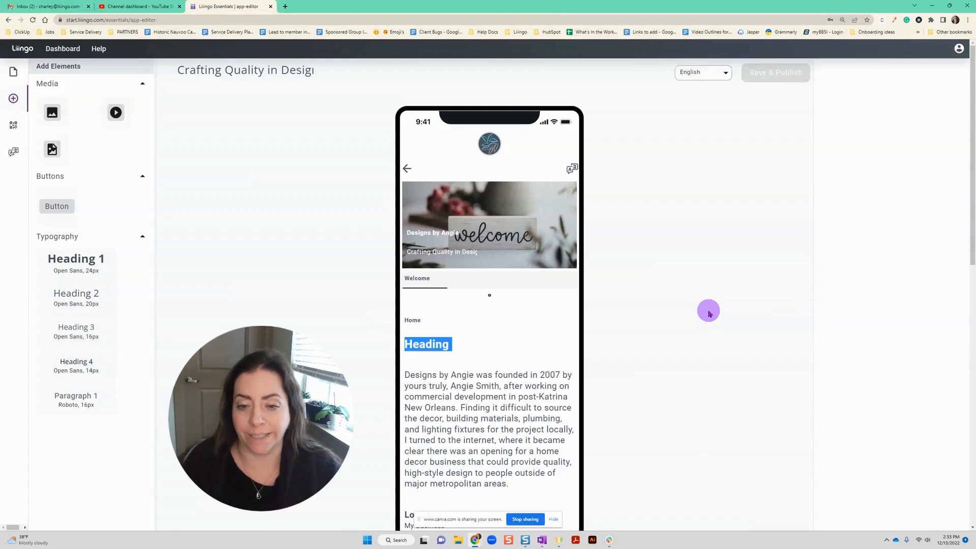
scroll(501, 439, down, 2)
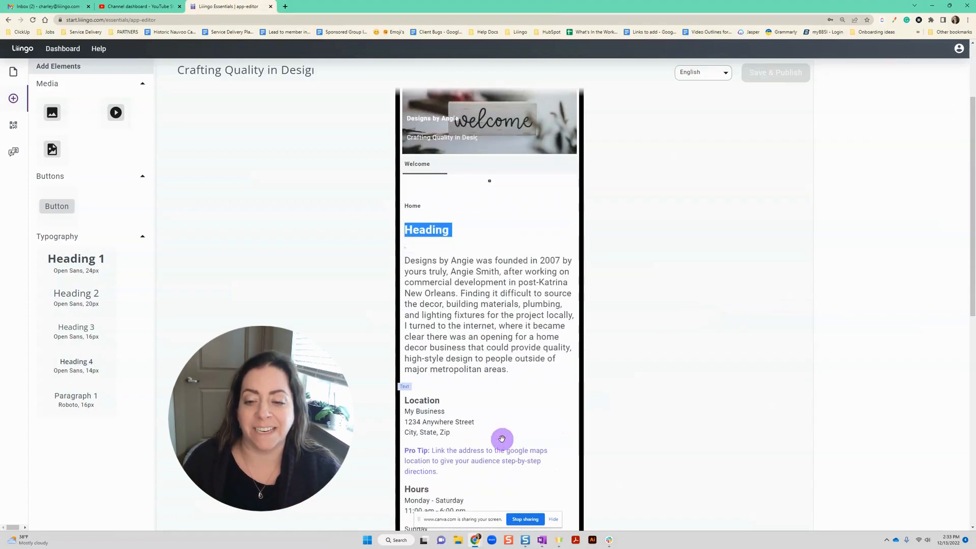